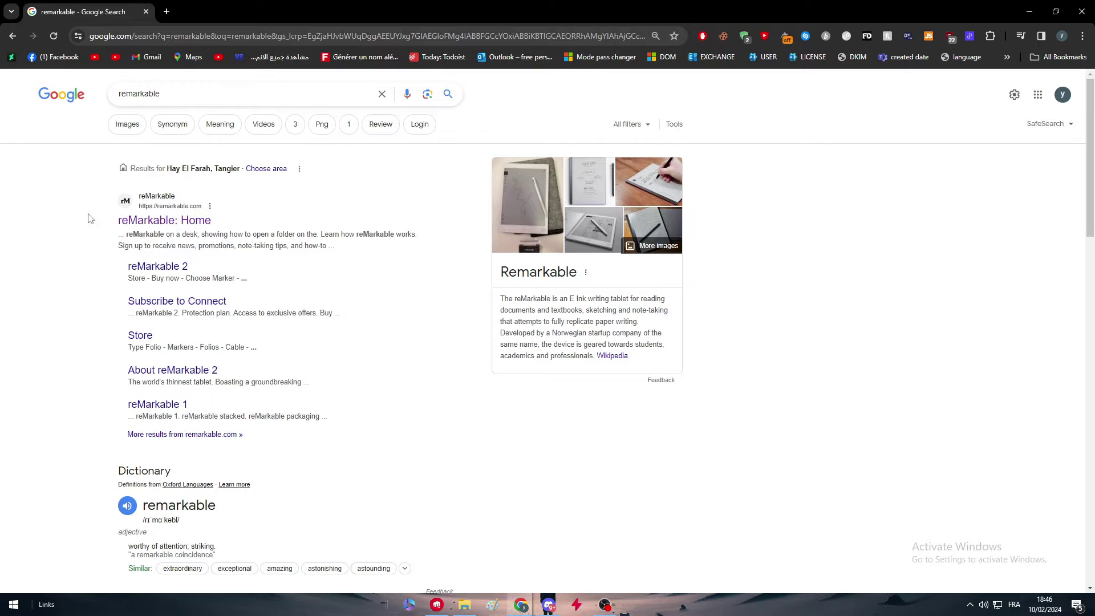
Open the reMarkable homepage from the results and dismiss the not-shipping-to-Morocco notice
left_click(159, 222)
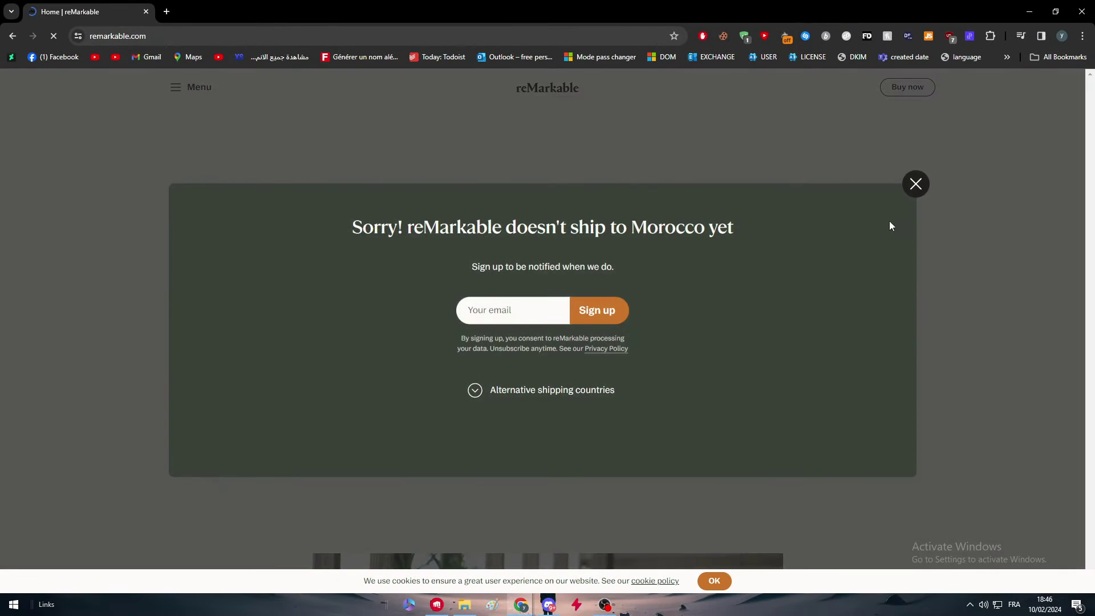
left_click(916, 185)
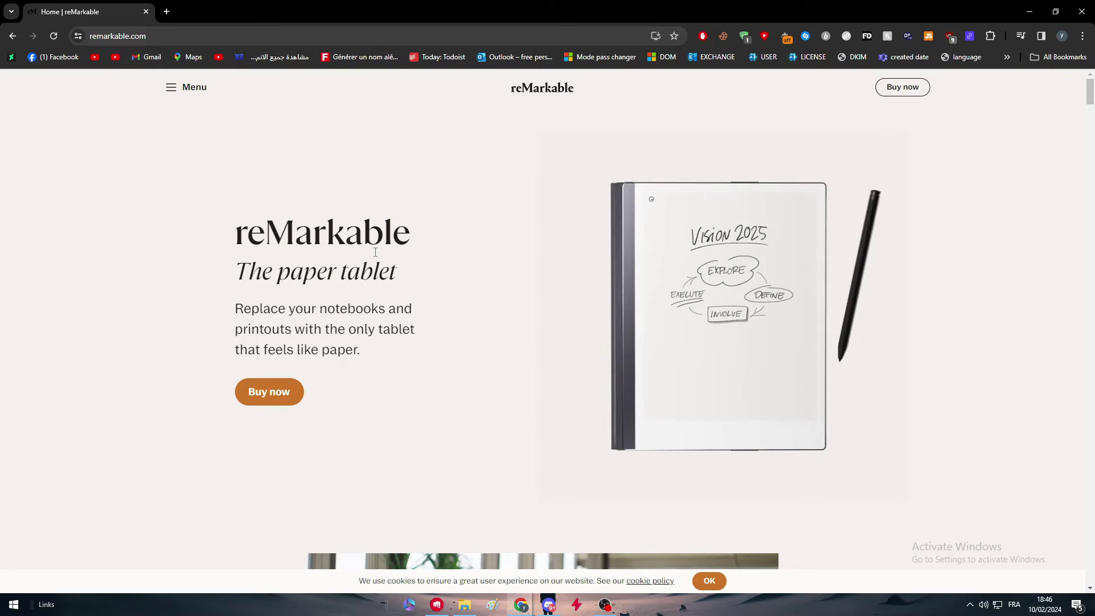
scroll(382, 262, "down", 2)
scroll(382, 261, "up", 2)
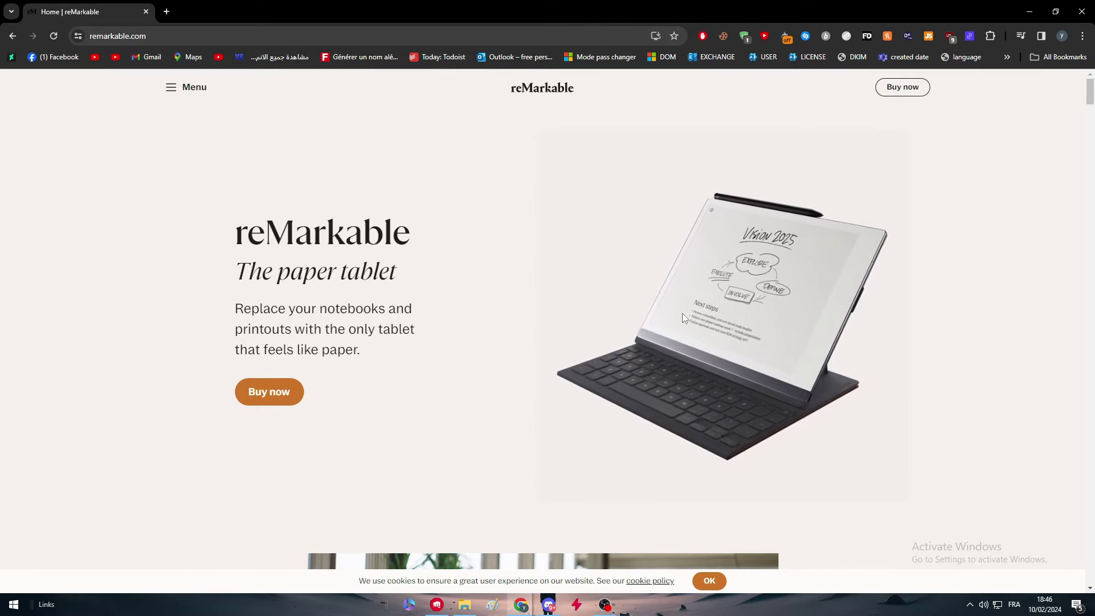
scroll(682, 314, "down", 7)
scroll(658, 174, "up", 5)
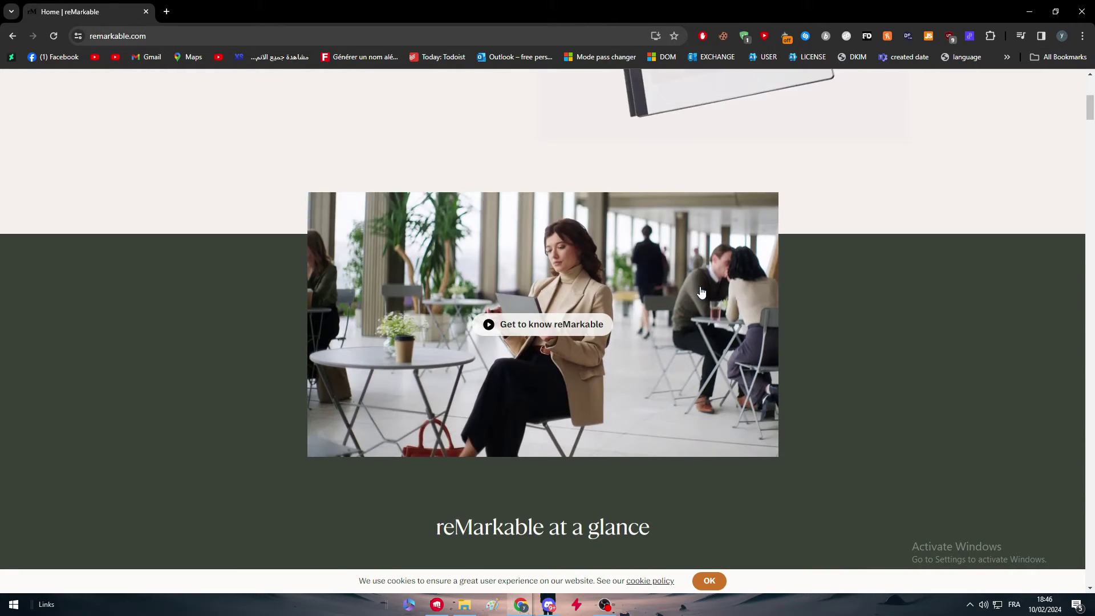
Browse the homepage features, including Google Drive, OneDrive and Dropbox cloud storage support
scroll(727, 361, "up", 2)
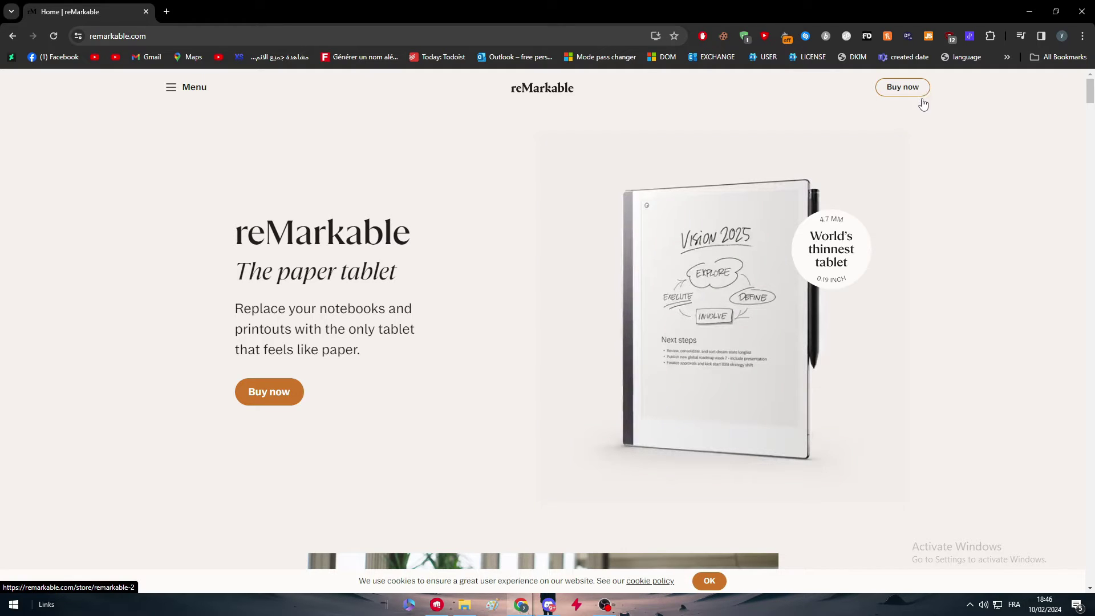
scroll(769, 269, "down", 10)
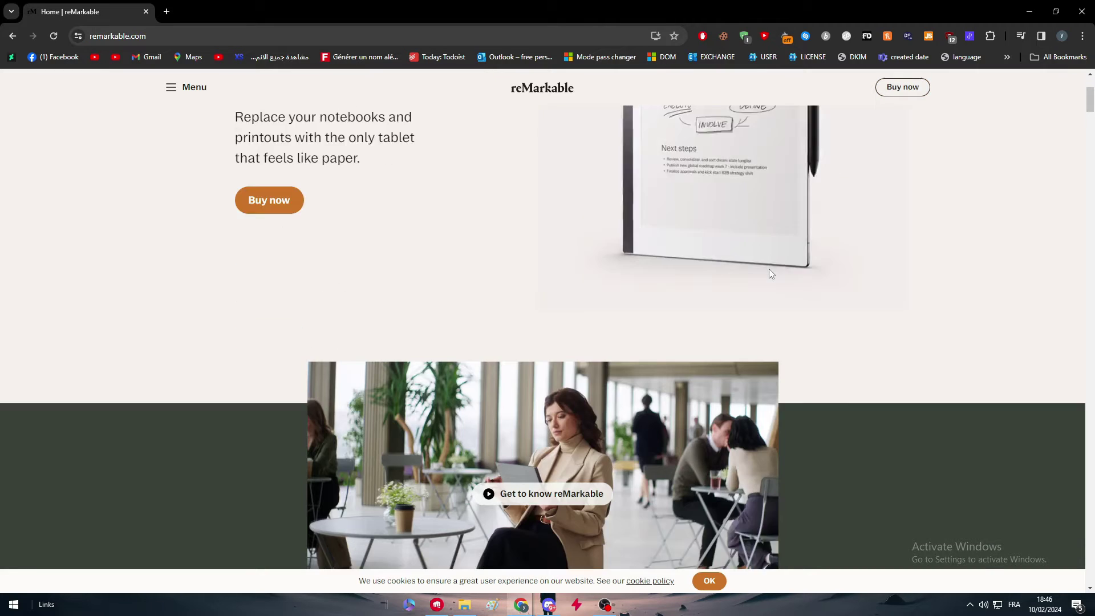
scroll(764, 273, "down", 12)
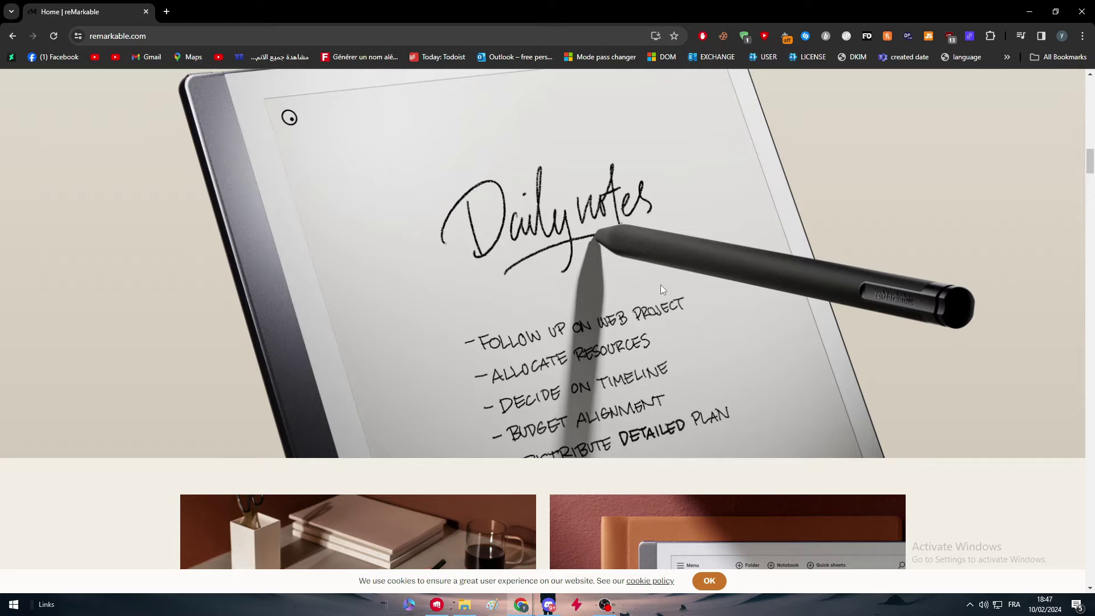
scroll(596, 308, "down", 5)
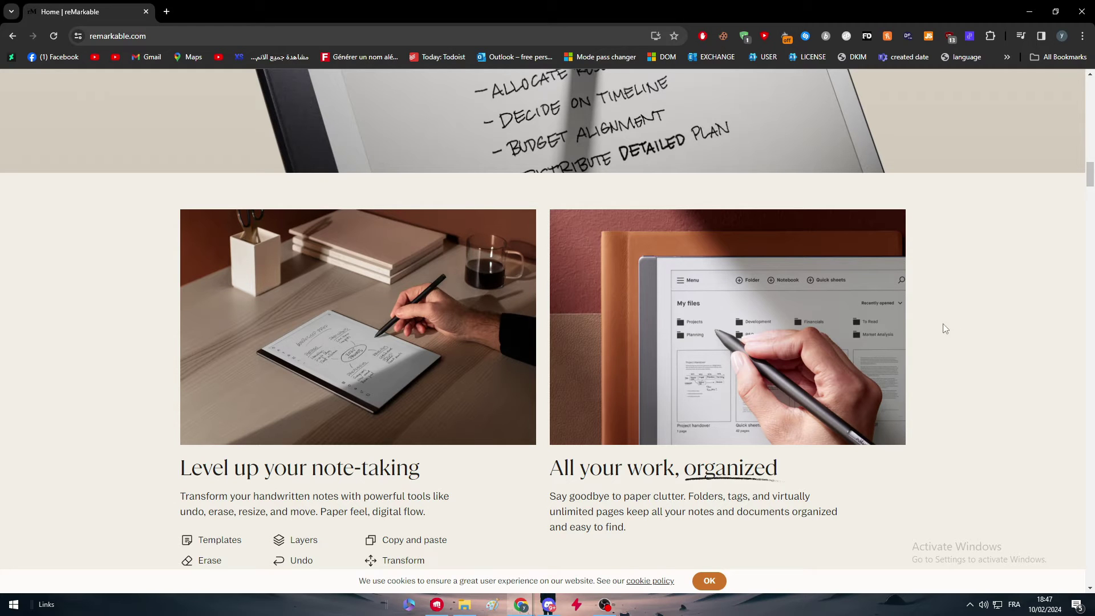
scroll(608, 469, "up", 20)
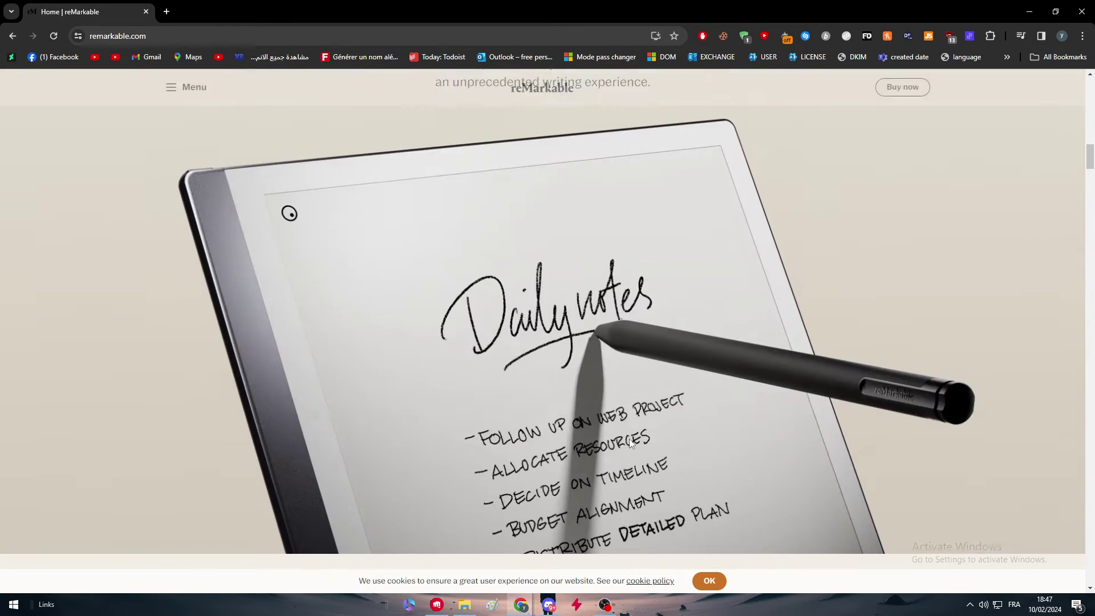
scroll(854, 347, "up", 5)
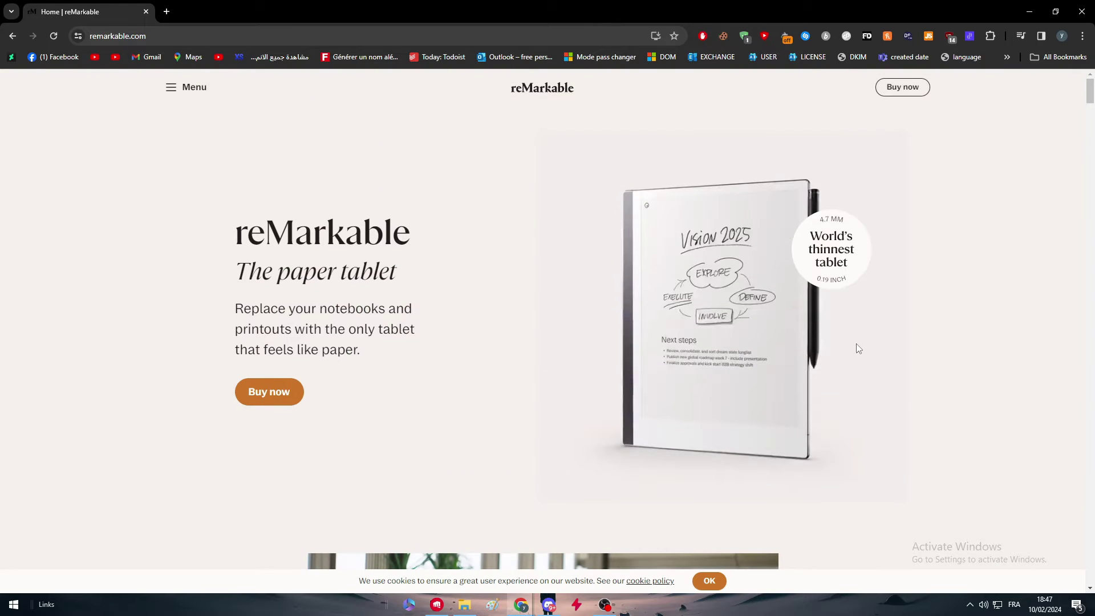
mouse_move(1090, 94)
left_mouse_down()
mouse_move(1087, 127)
mouse_move(1064, 77)
mouse_move(1054, 223)
left_mouse_up()
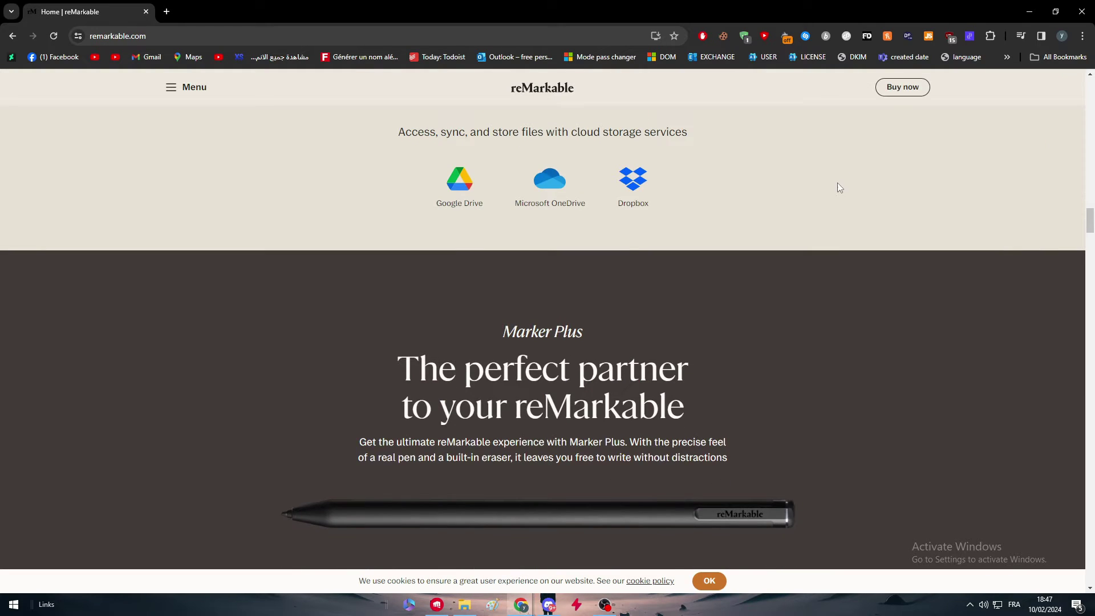
scroll(839, 188, "up", 2)
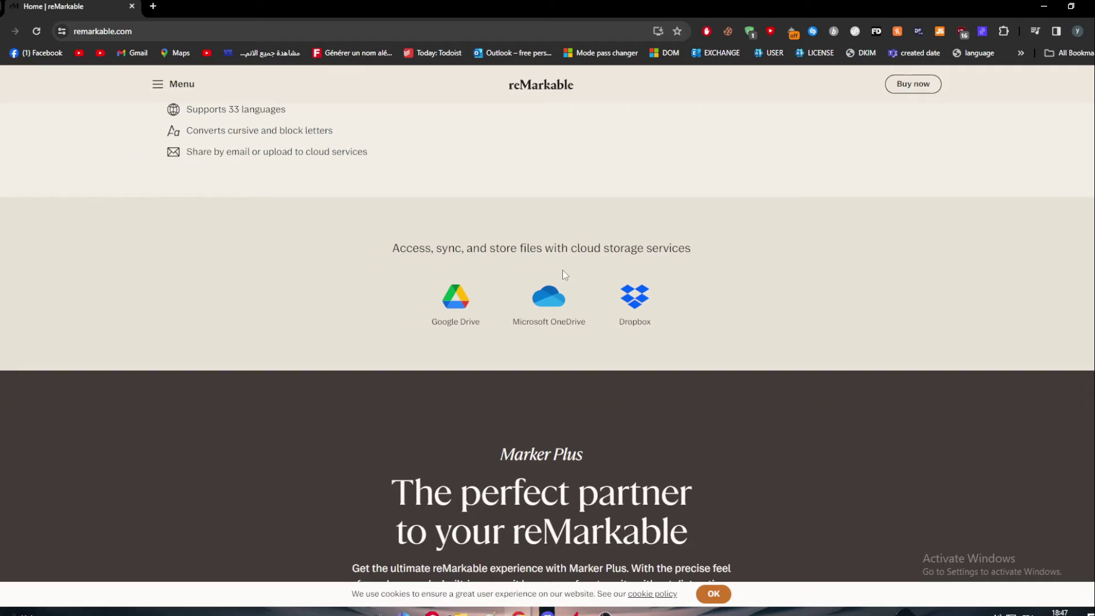
scroll(1008, 339, "up", 5)
scroll(870, 292, "up", 20)
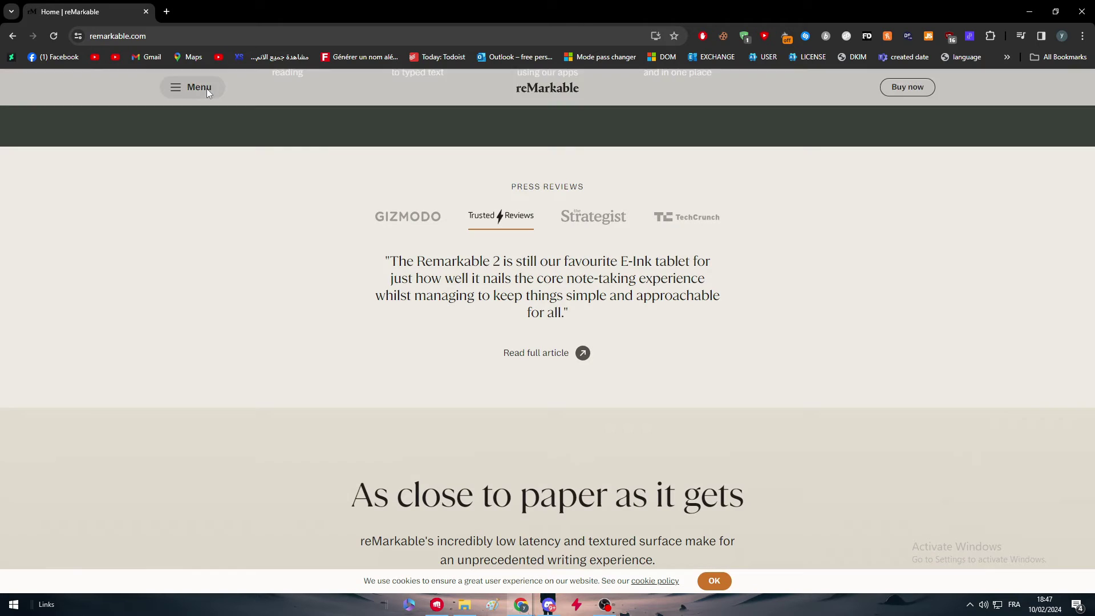
Use the site menu's Log in to reach My reMarkable and browse its overview cards
left_click(194, 86)
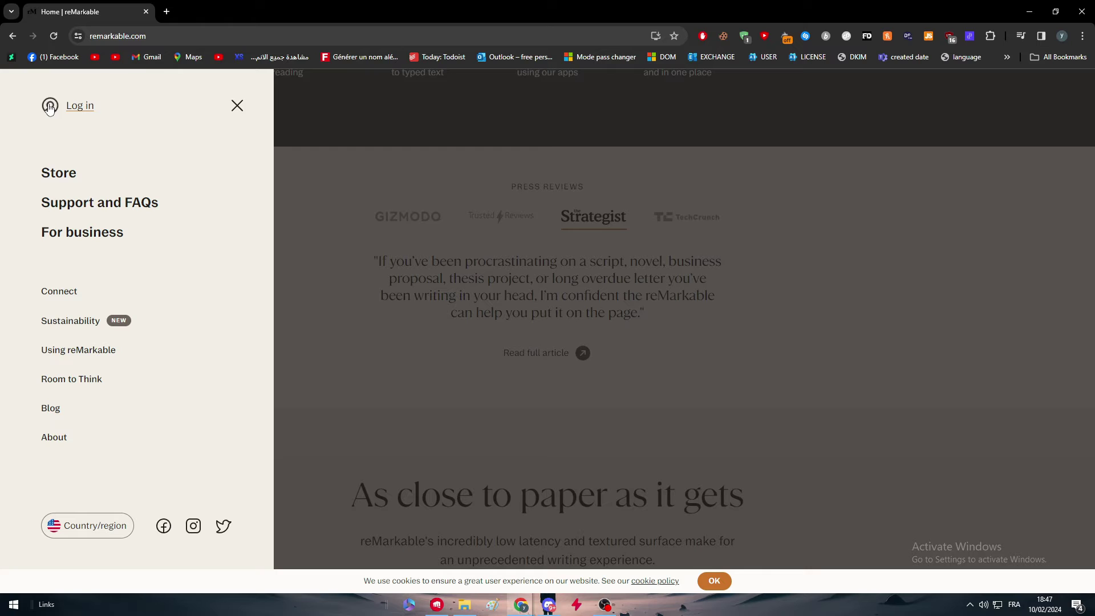
left_click(237, 107)
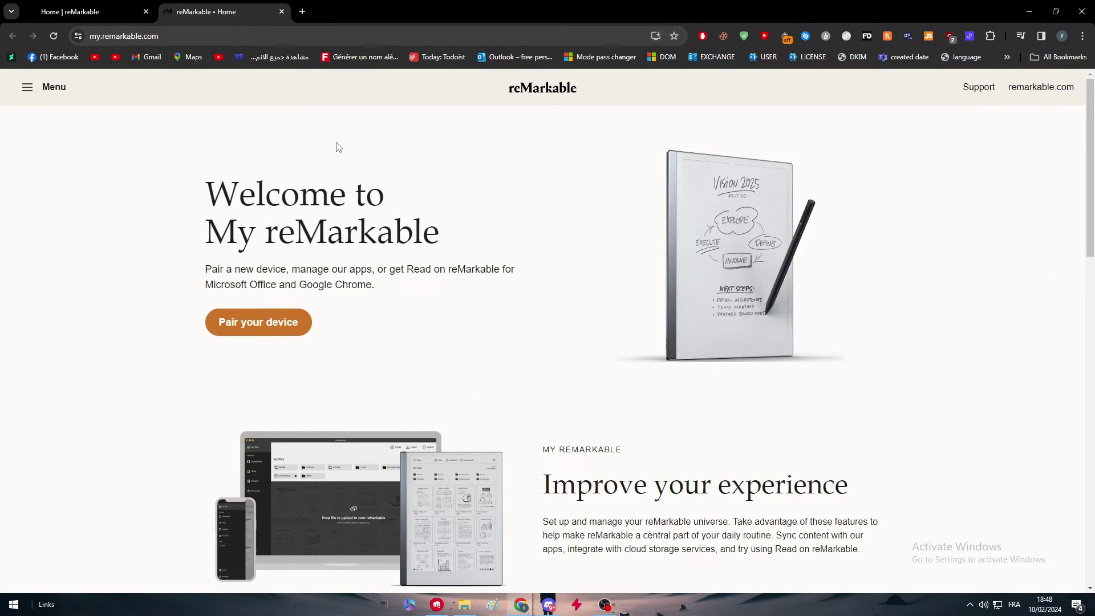
scroll(492, 253, "down", 1)
scroll(322, 177, "down", 6)
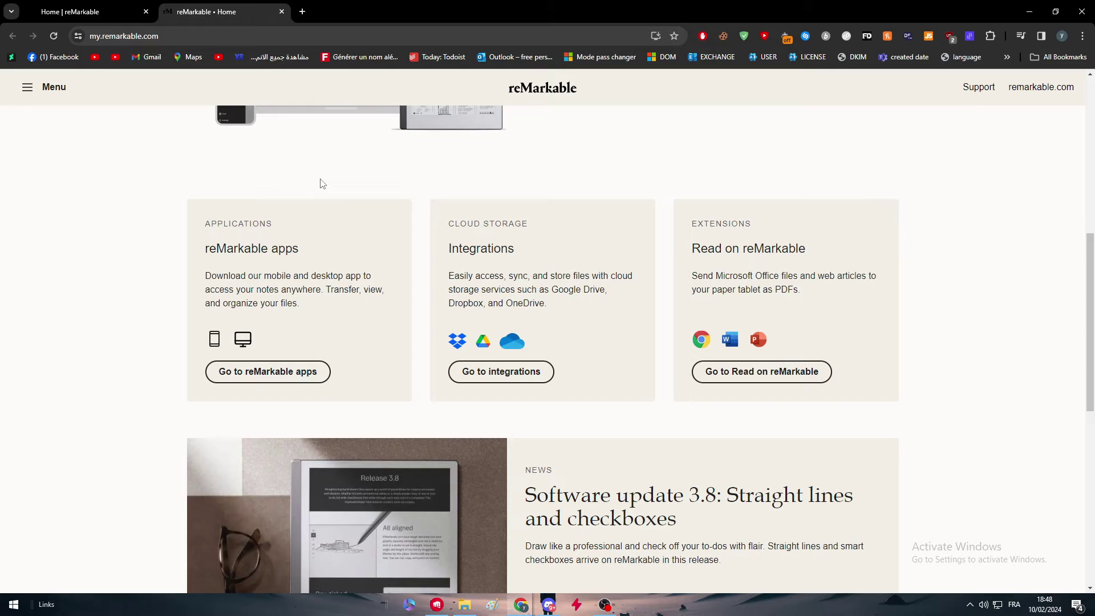
scroll(647, 185, "up", 4)
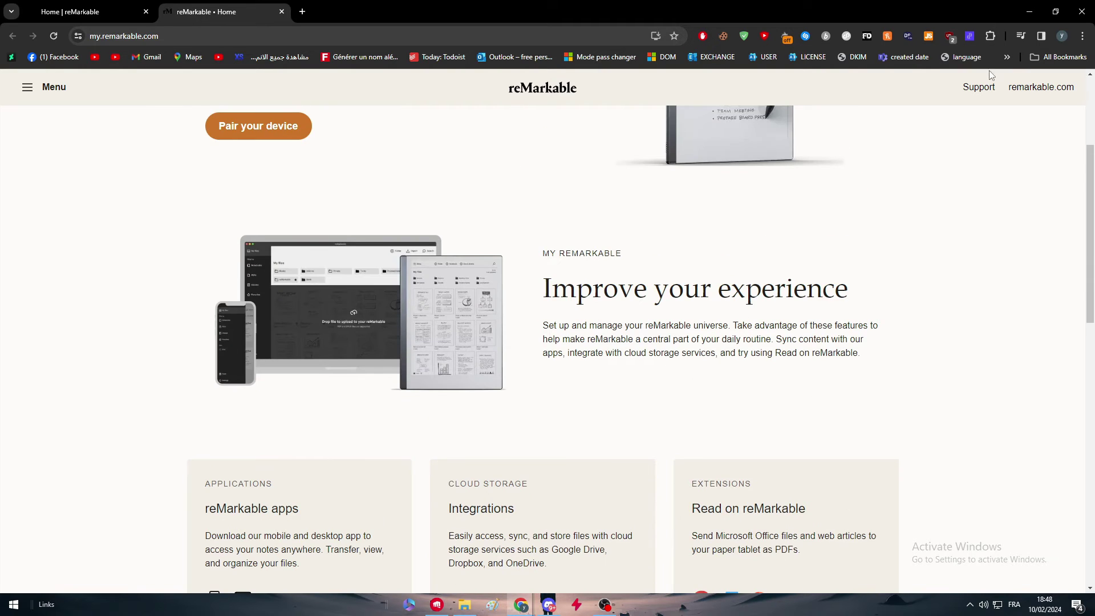
scroll(453, 213, "down", 5)
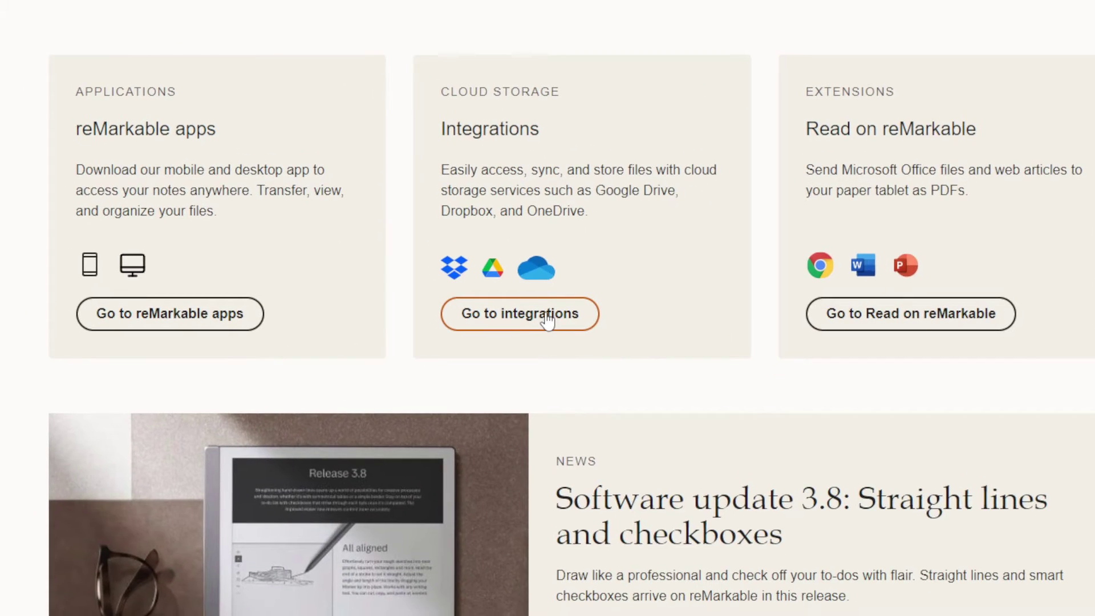
Under Add Services, start adding Dropbox to open its linking page
scroll(542, 307, "down", 15)
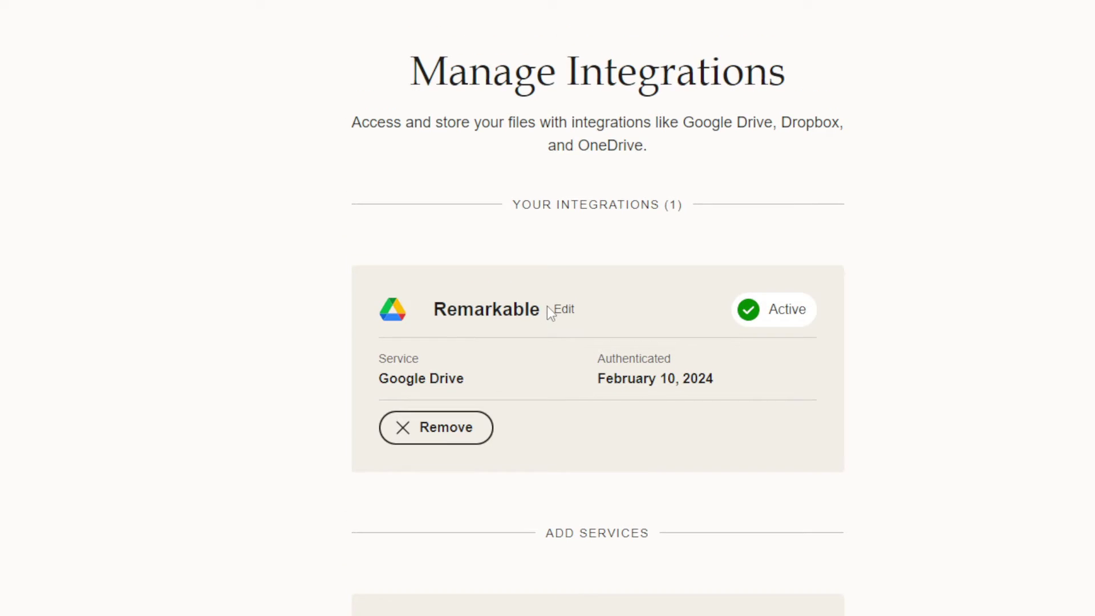
scroll(521, 321, "down", 4)
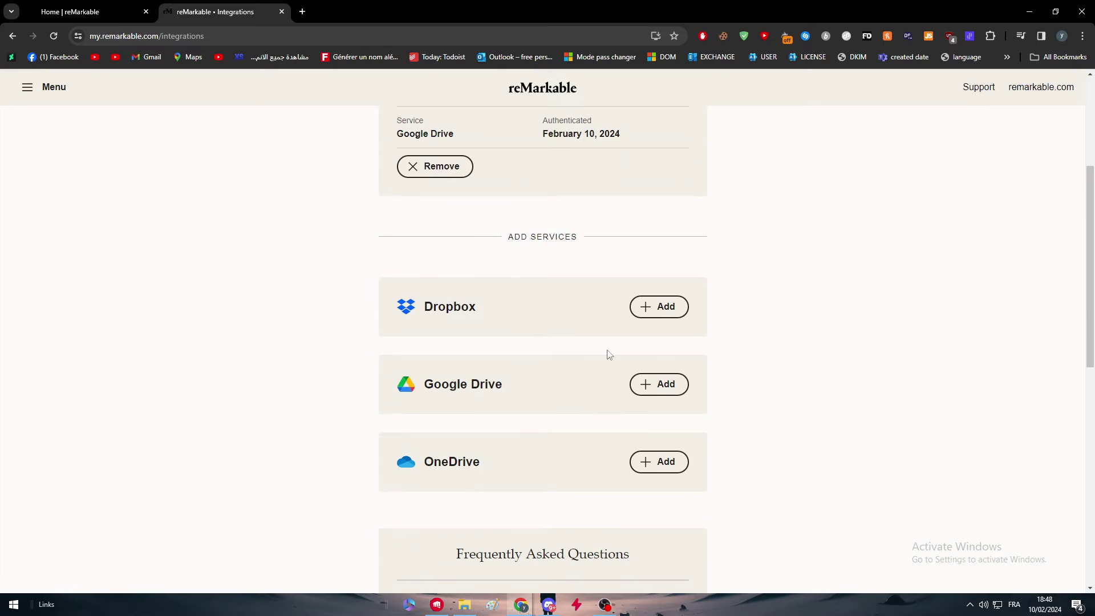
double_click(496, 306)
left_click(572, 321)
left_click(661, 307)
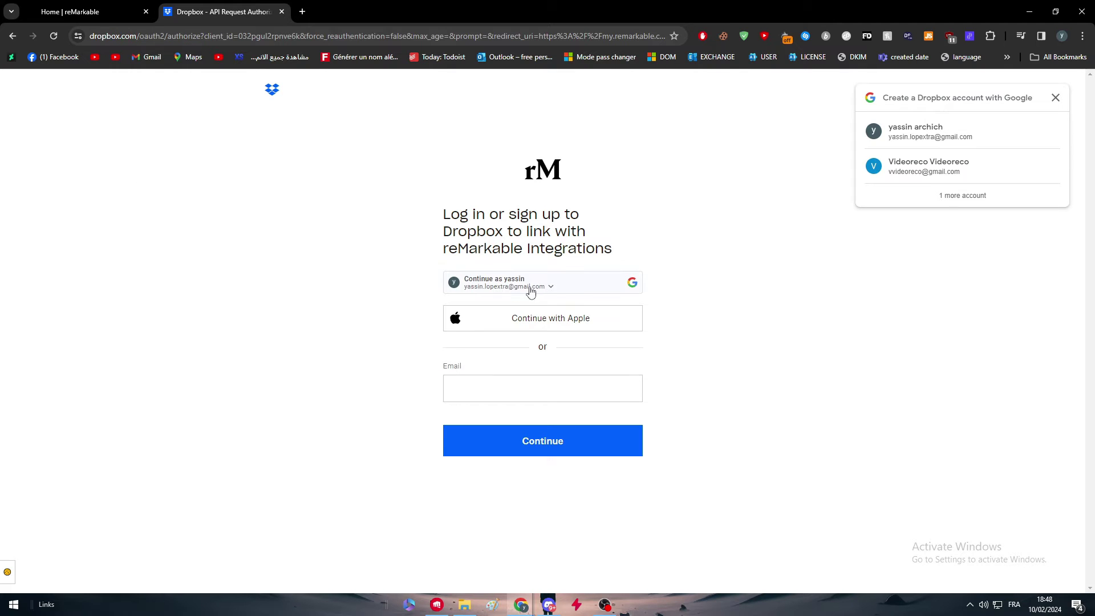
Sign in to Dropbox with the Google account to reach the reMarkable access request
left_click(531, 291)
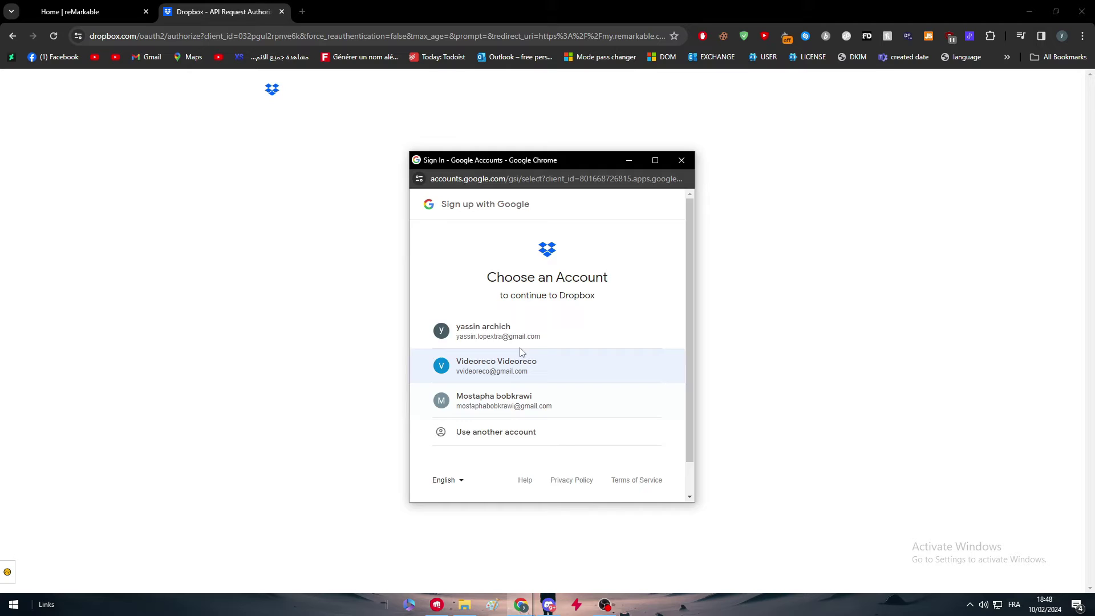
left_click(513, 334)
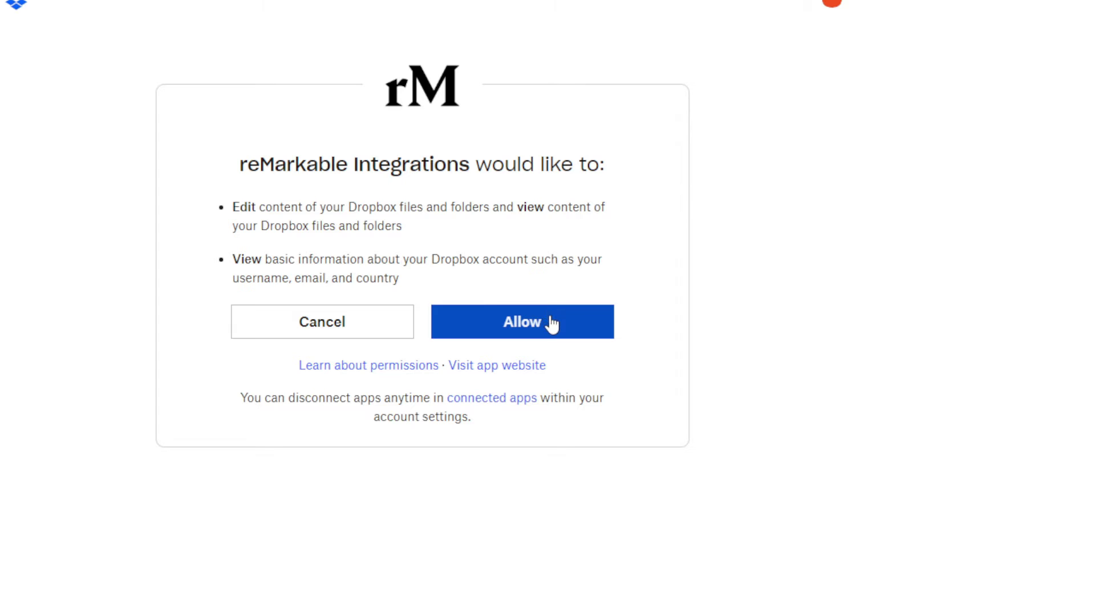
Allow reMarkable Integrations access to Dropbox and save the service as 'Remark Notes'
left_click(550, 319)
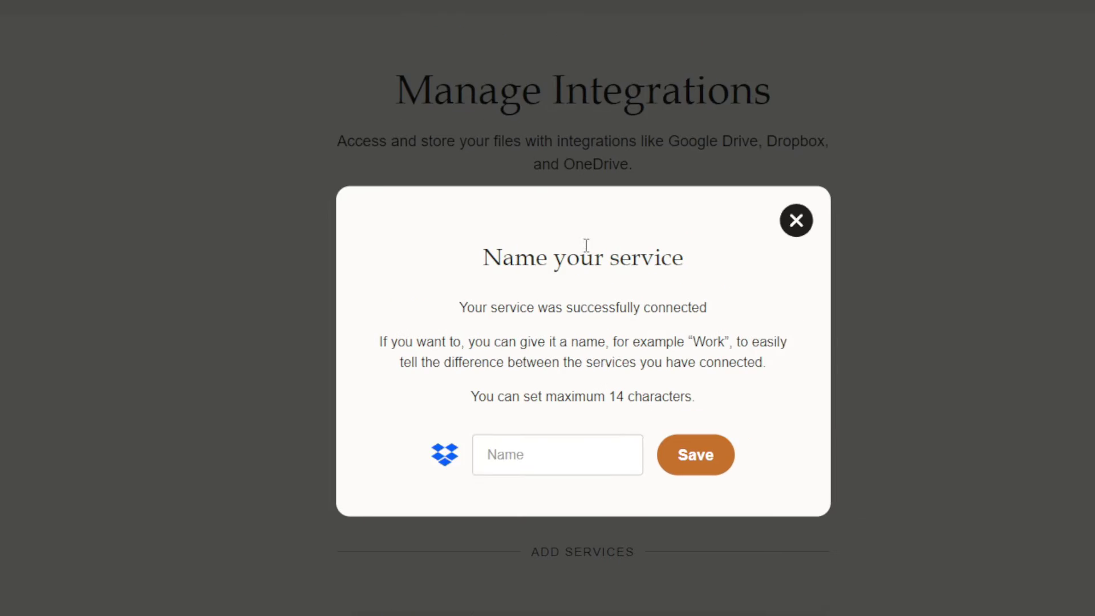
left_click(539, 414)
type("R")
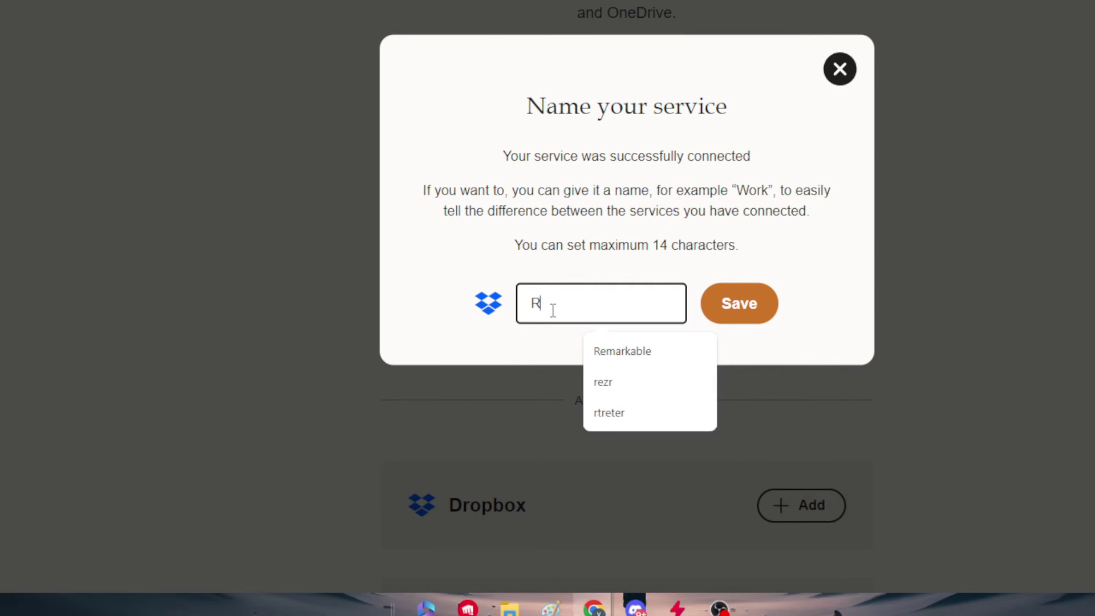
type("emarkable Not")
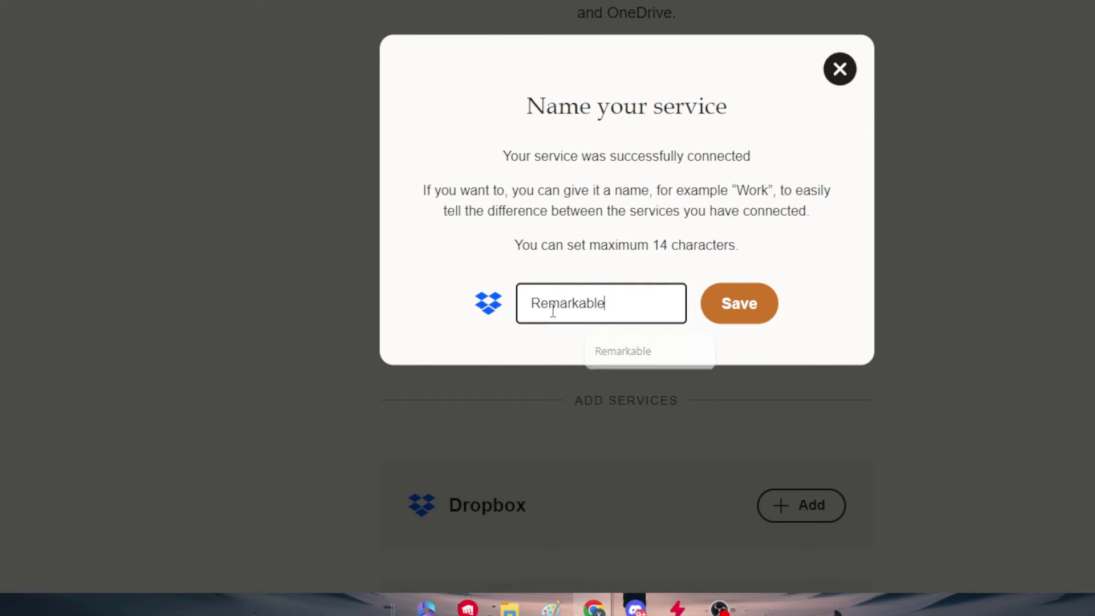
key("BackSpace")
key("BackSpace")
key("BackSpace")
key("BackSpace")
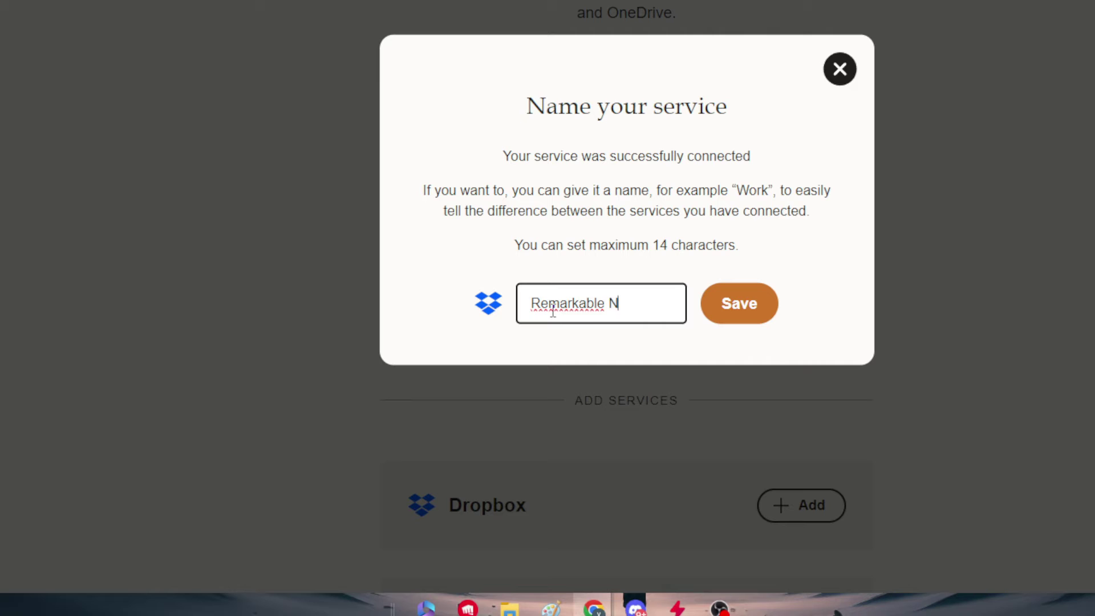
type("?")
key("BackSpace")
key("BackSpace")
key("BackSpace")
key("BackSpace")
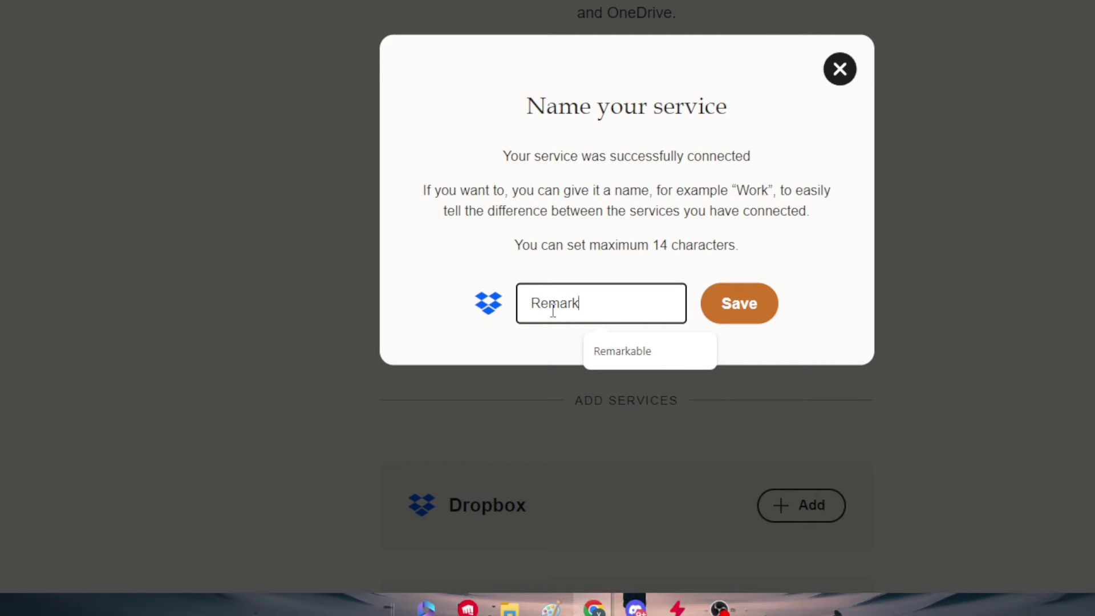
type("Notes")
key("Return")
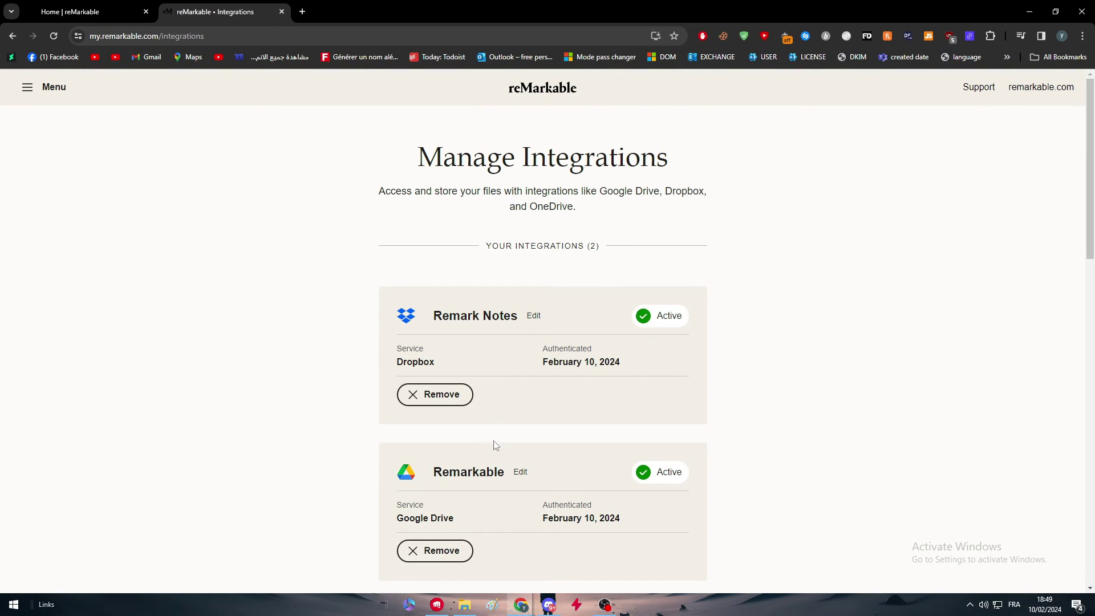
Select the Remark Notes integration heading on the integrations page
triple_click(474, 318)
left_click(436, 363)
left_click_drag(431, 311, 574, 301)
left_click(574, 301)
Load zapier.com in a new tab and open the Apps list of connected apps
left_click(302, 12)
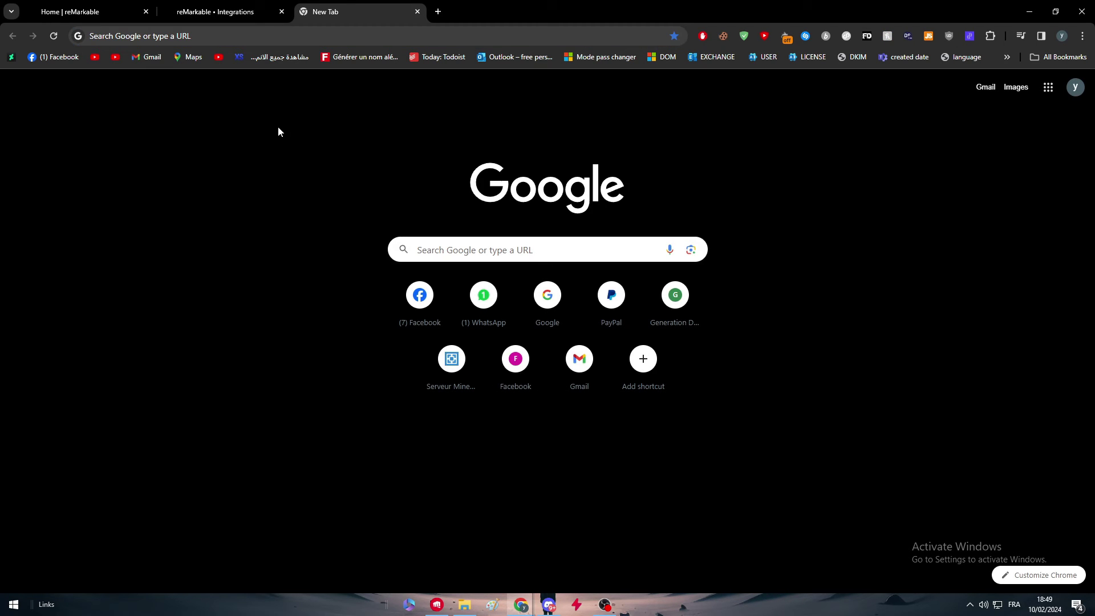
left_click(282, 35)
type("zapier.com")
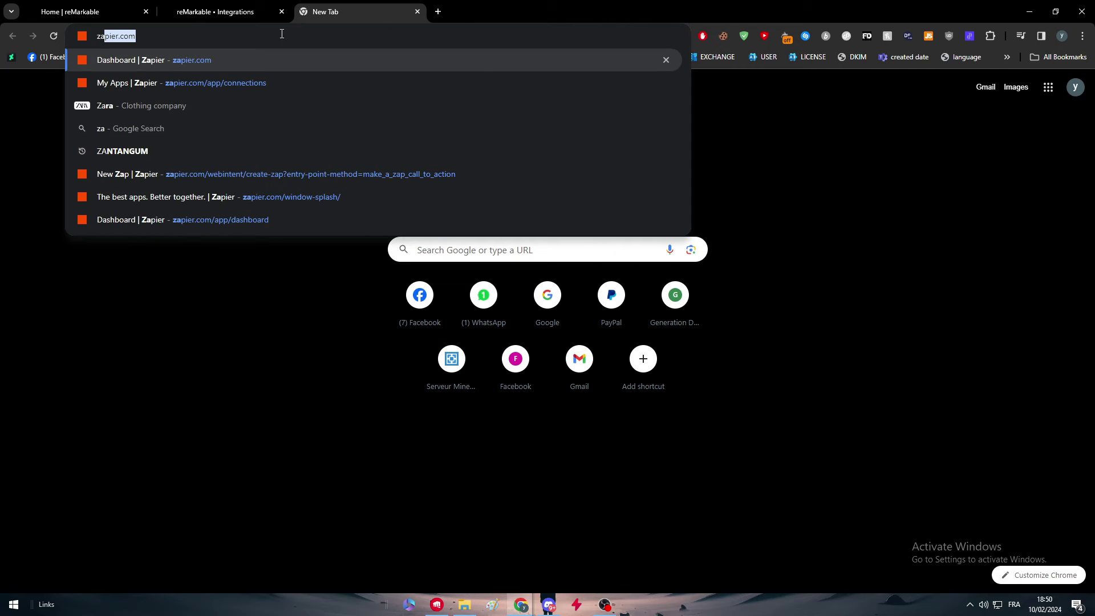
key("Return")
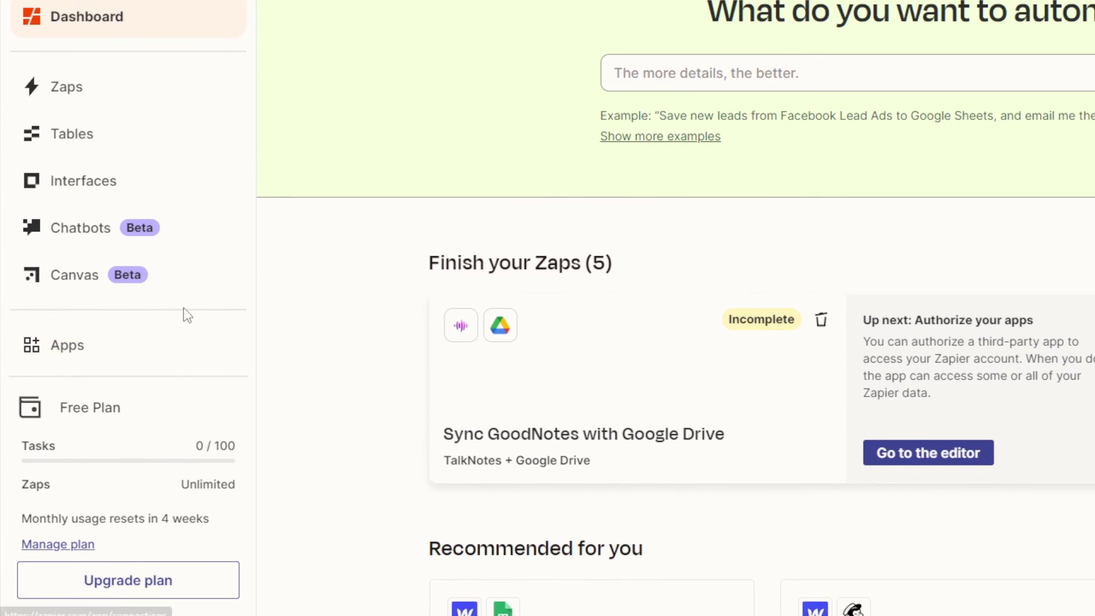
left_click(188, 317)
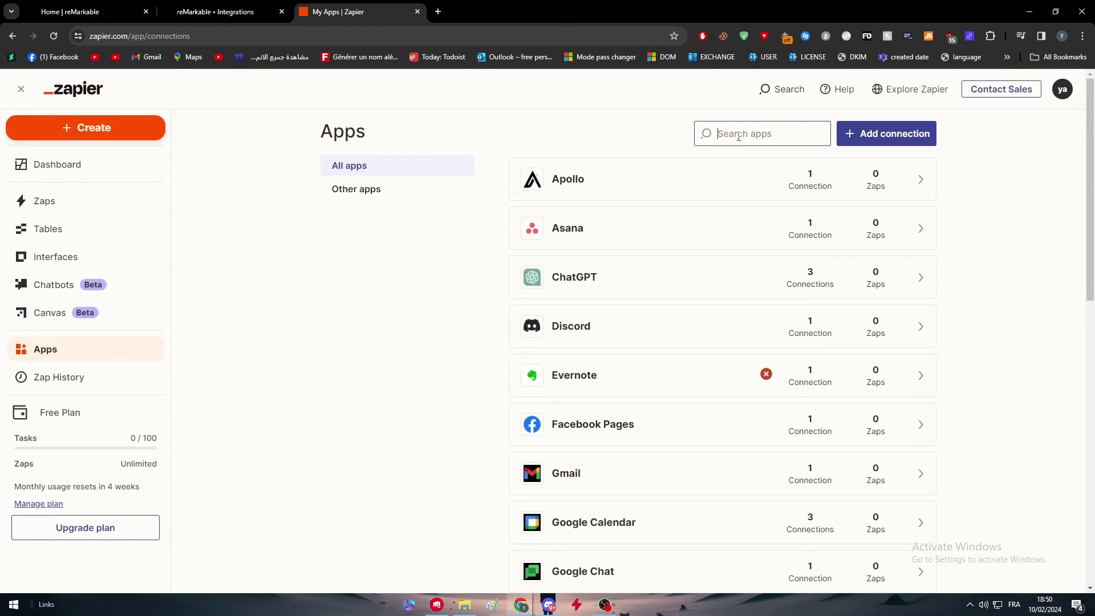
Filter the connected apps by 'google drive'
left_click(739, 136)
type("google dr")
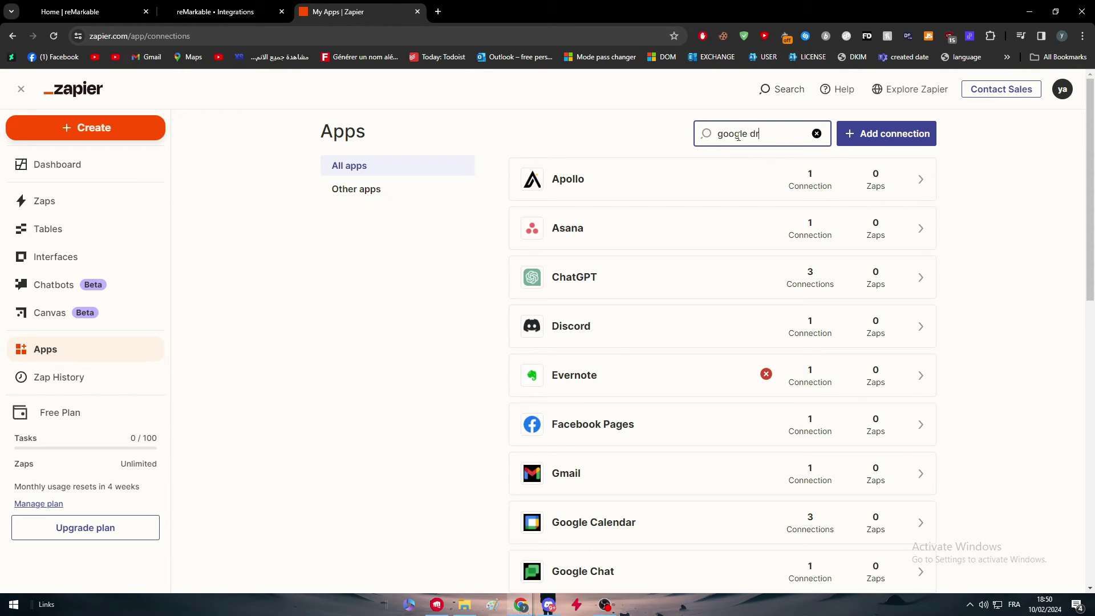
type("ive")
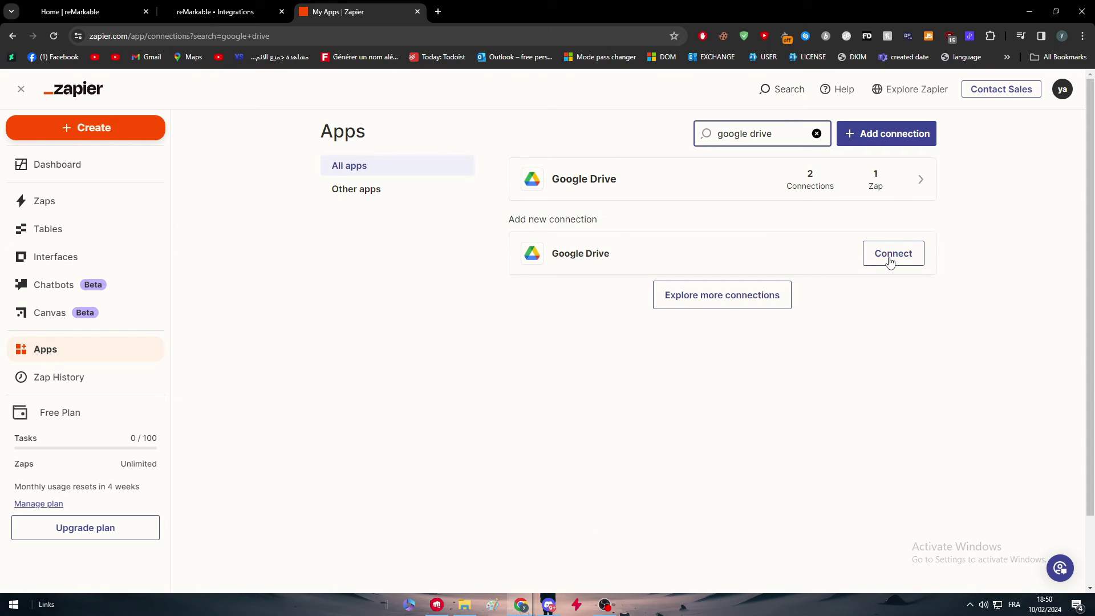
left_click(849, 215)
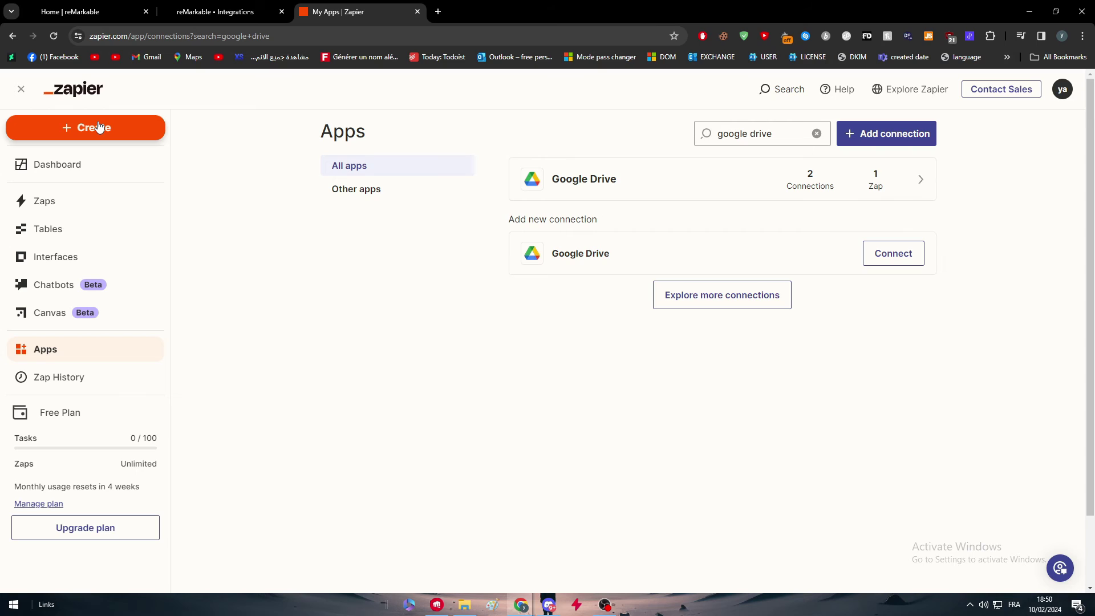
Create a new Zap and ask the AI to 'sync my remarkable account with my dropbox acodunt'
left_click(98, 126)
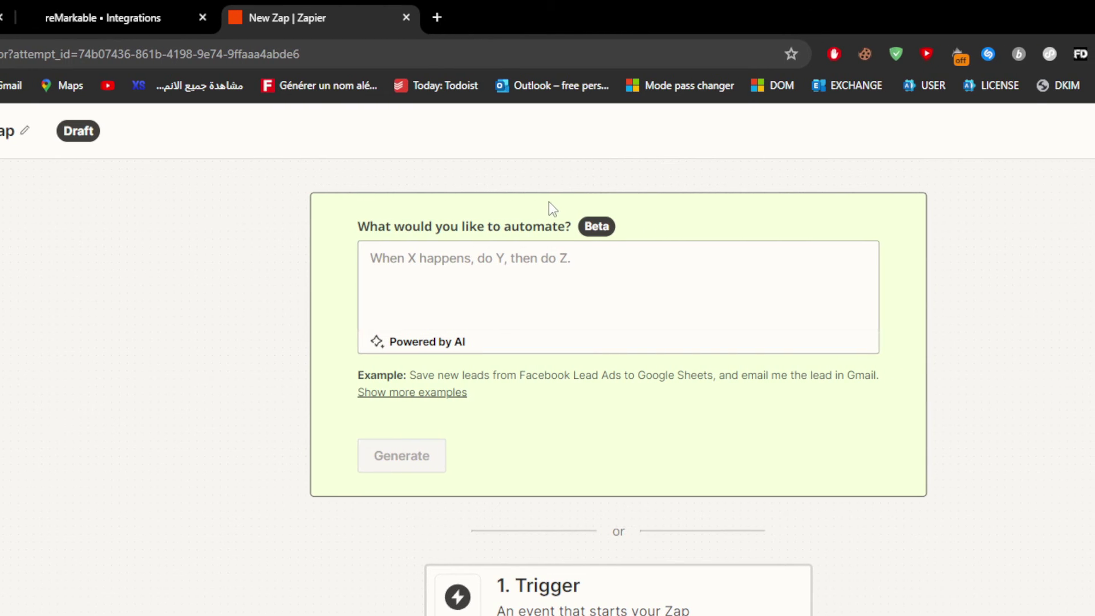
left_click(565, 276)
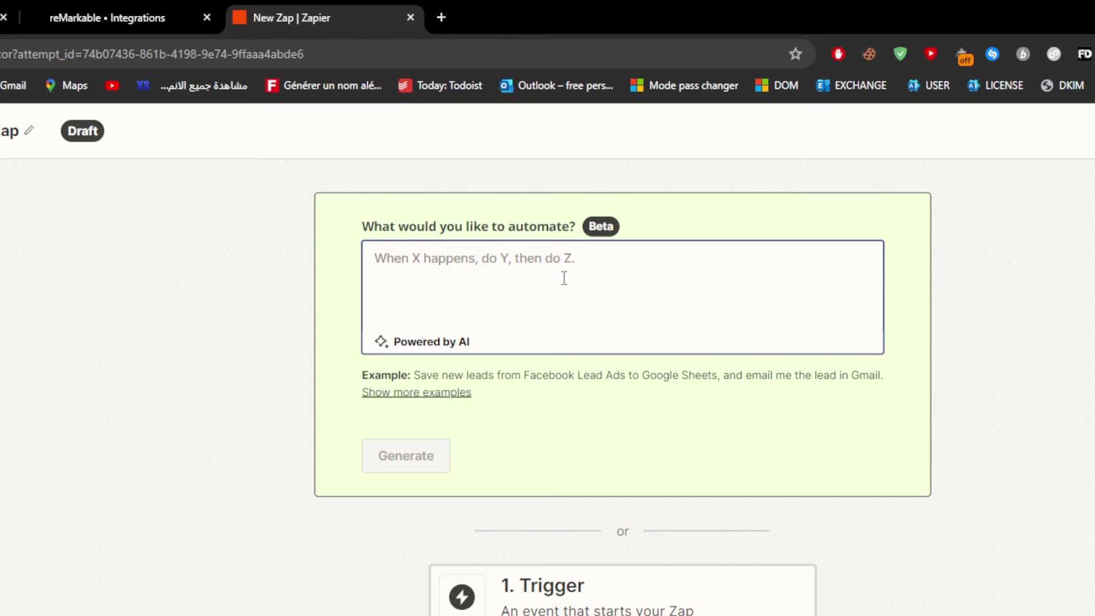
type("sync my ")
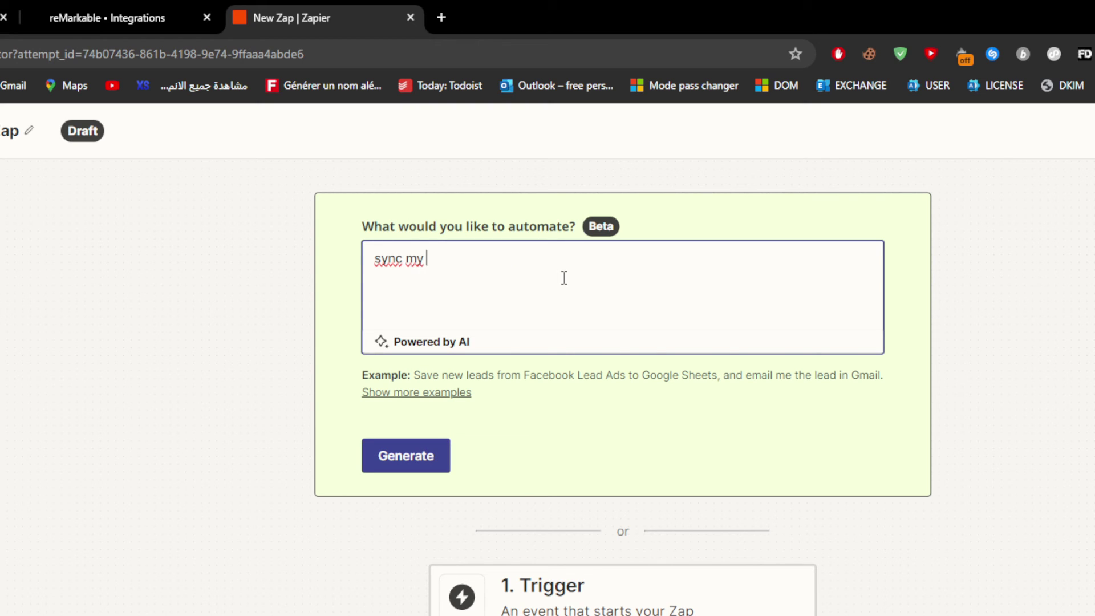
type("remarkable account with my dropbox acod")
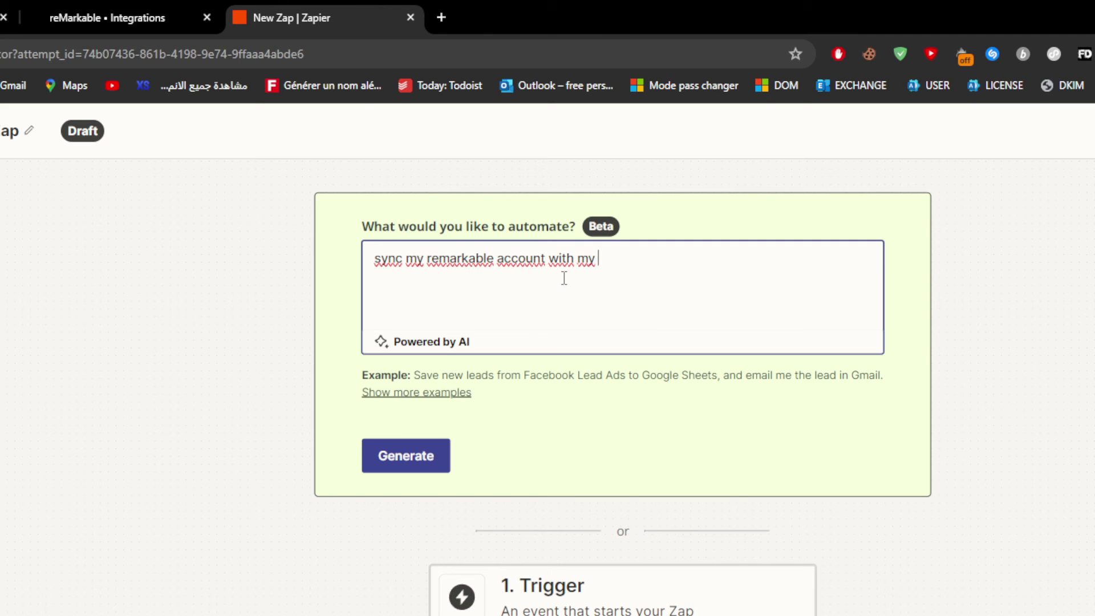
type("unt")
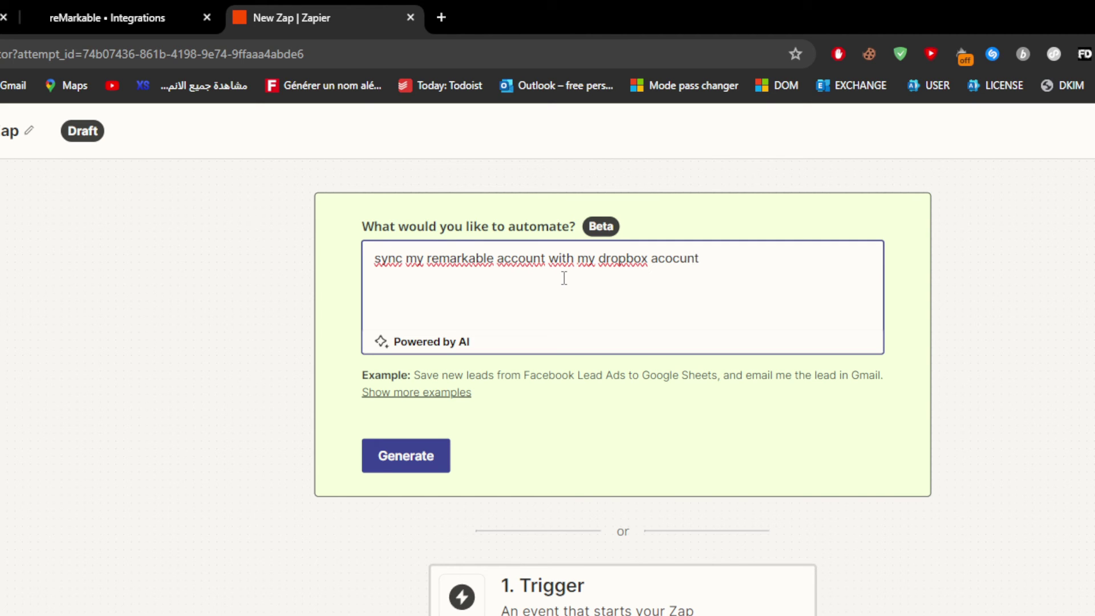
Generate the Zap and build the suggested Sync ReMarkable with Dropbox Zap
left_click(438, 451)
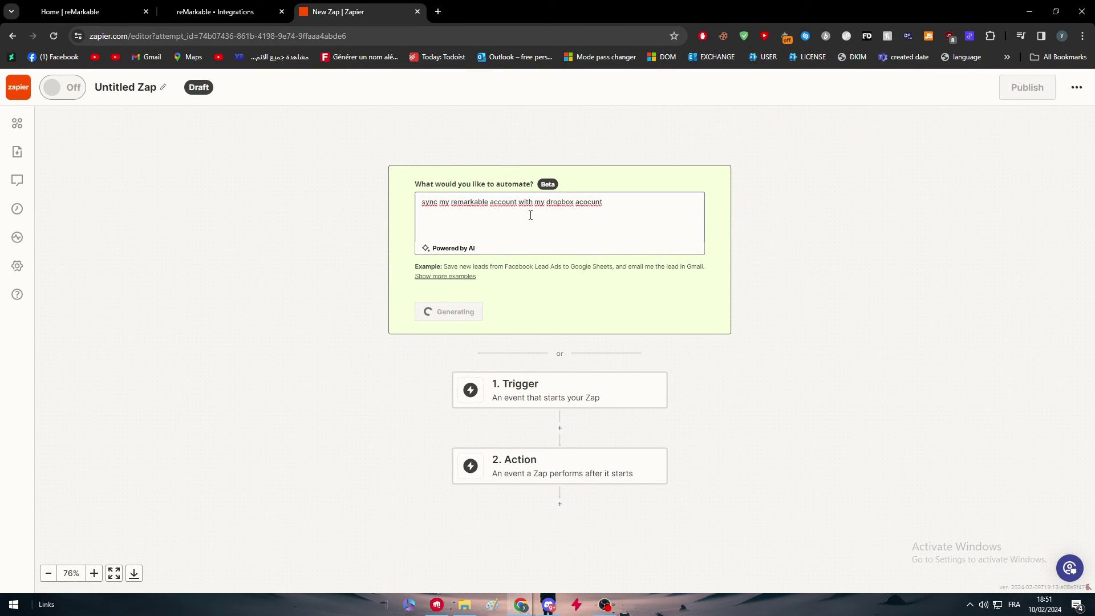
scroll(557, 427, "down", 1)
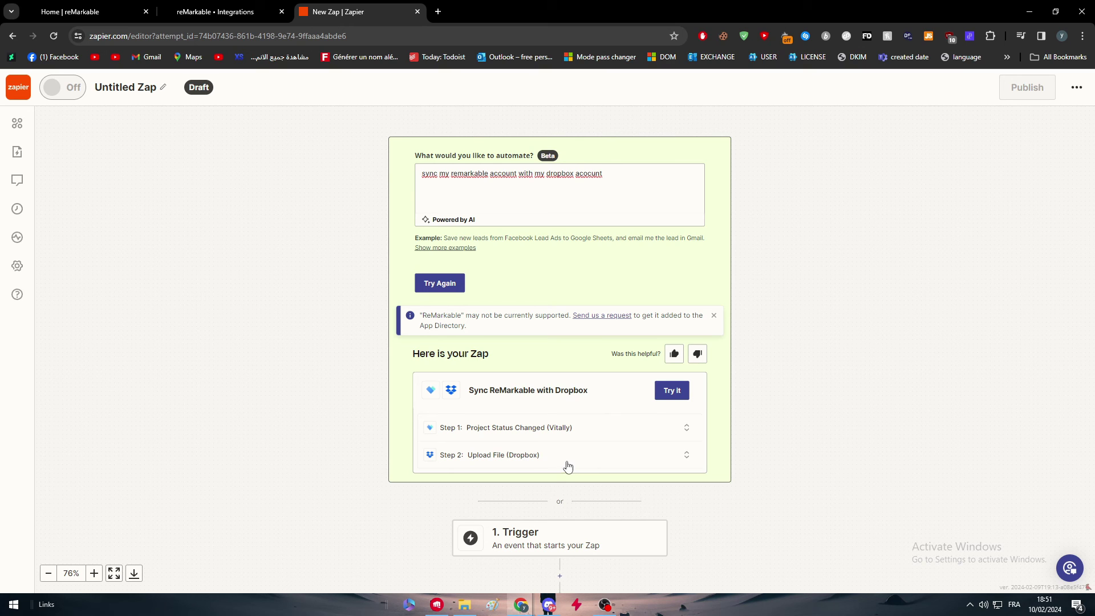
left_click(673, 392)
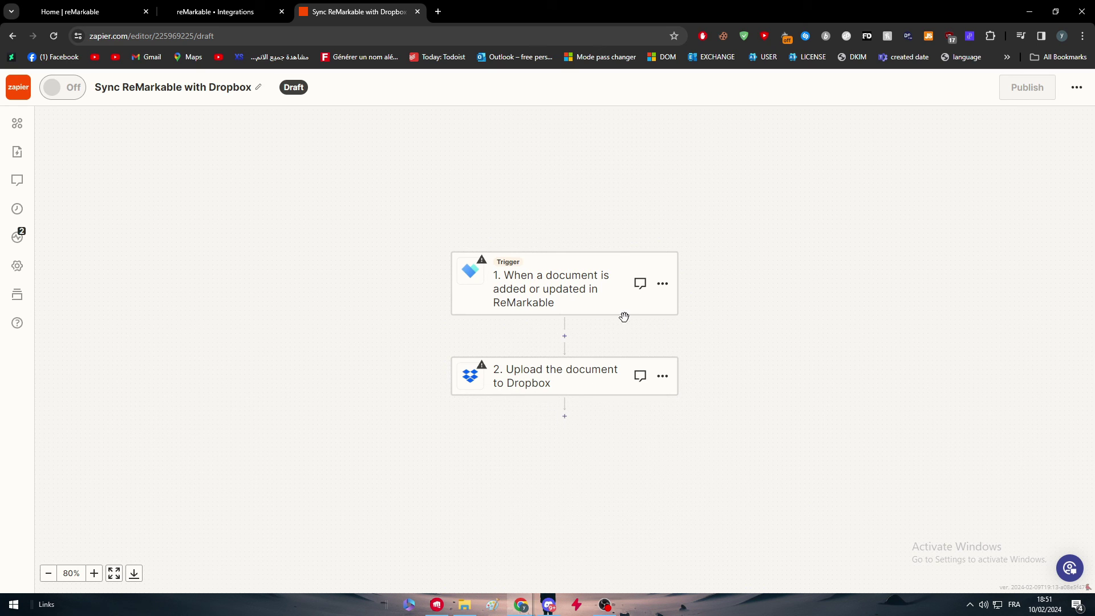
Abandon the Dropbox upload step's sign-in and discard the unpublished 'Sync ReMarkable with Dropbox' draft
left_click(594, 383)
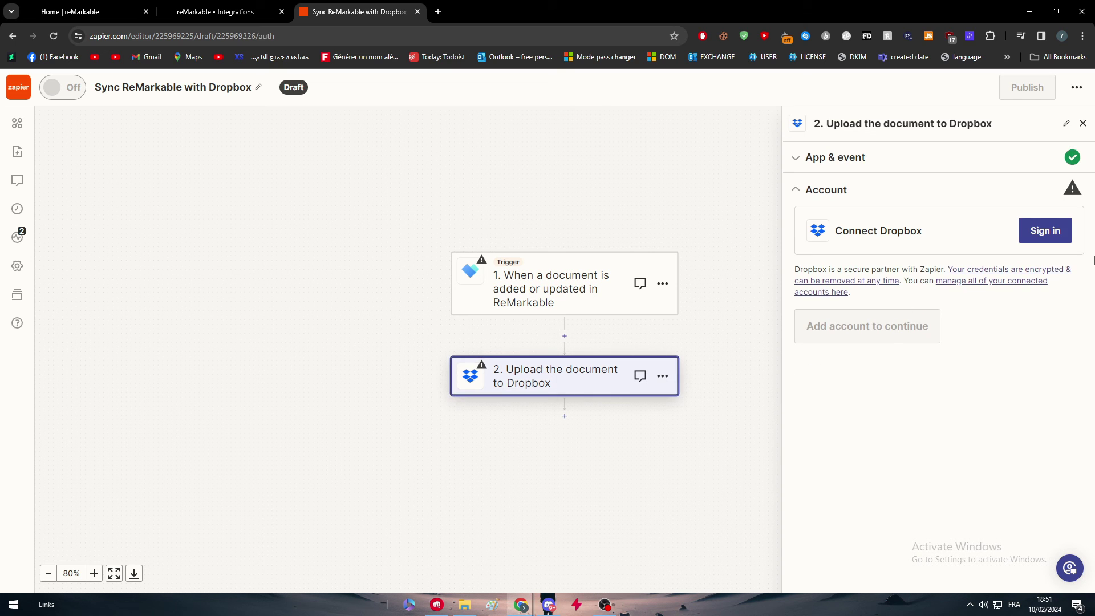
left_click(1046, 231)
left_click(551, 9)
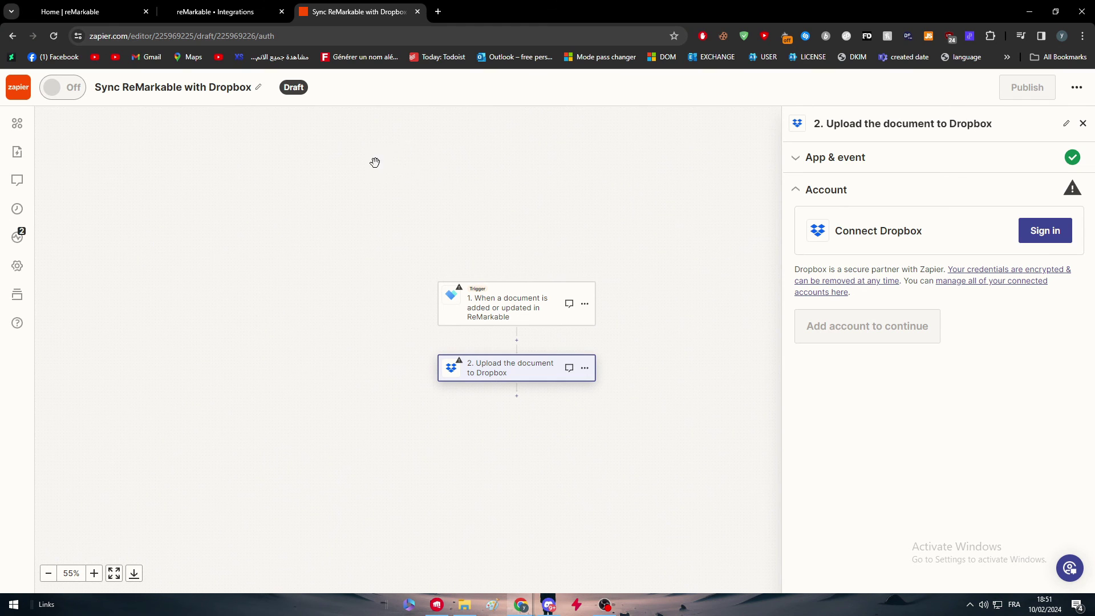
left_click(17, 91)
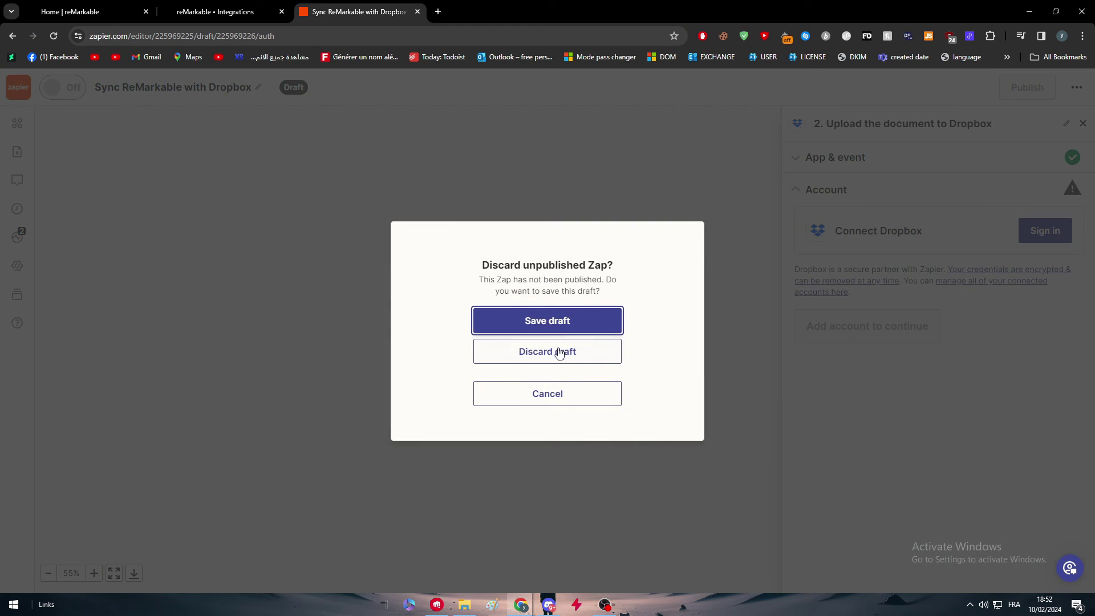
left_click(558, 351)
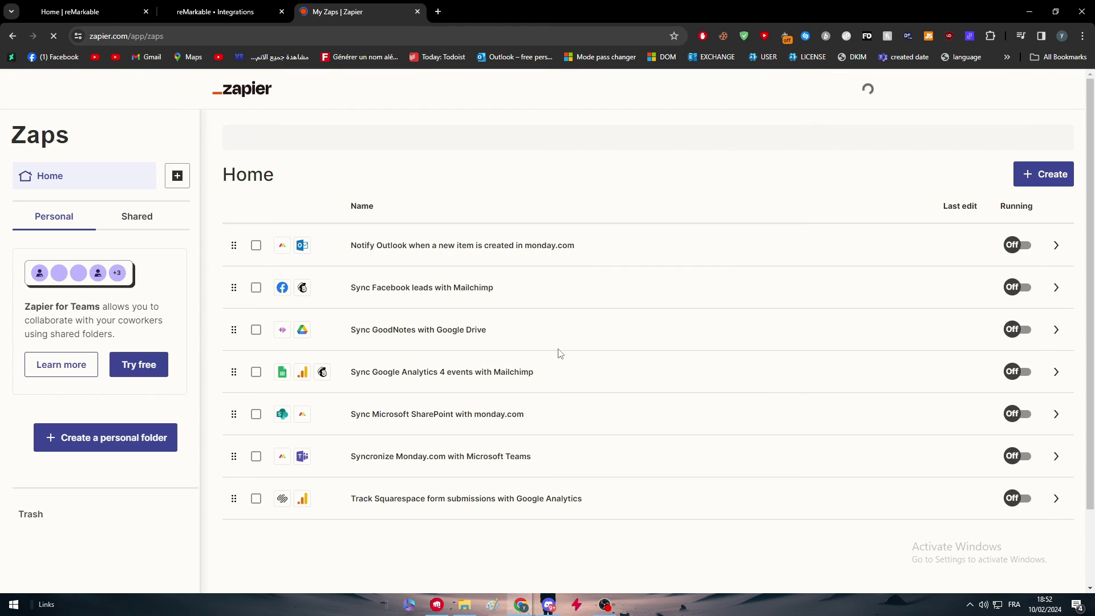